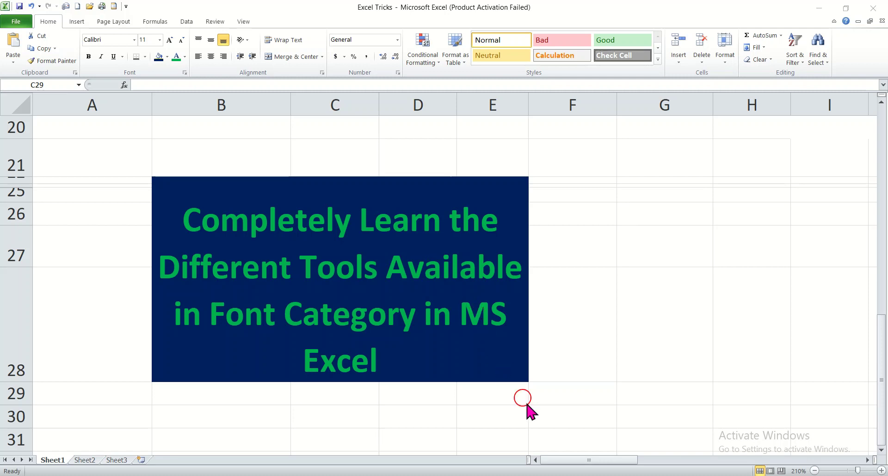
# - Set the font of empty cell C29 to Bahnschrift SemiBold
pyautogui.click(558, 460)
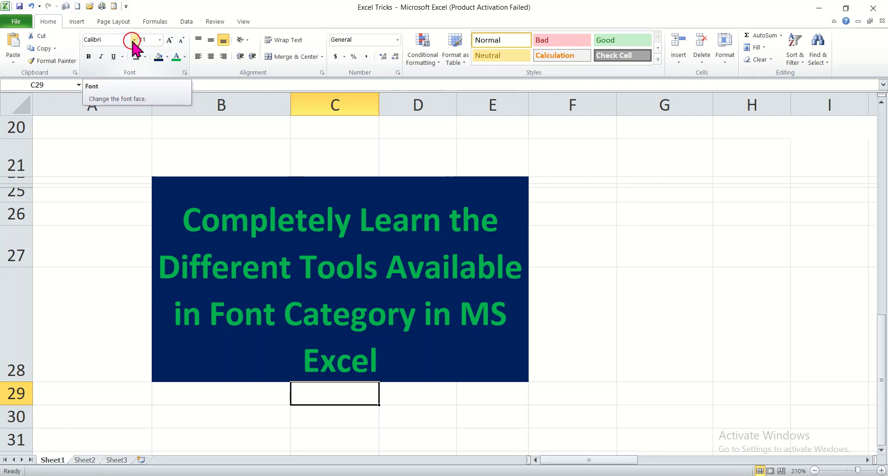
pyautogui.click(134, 40)
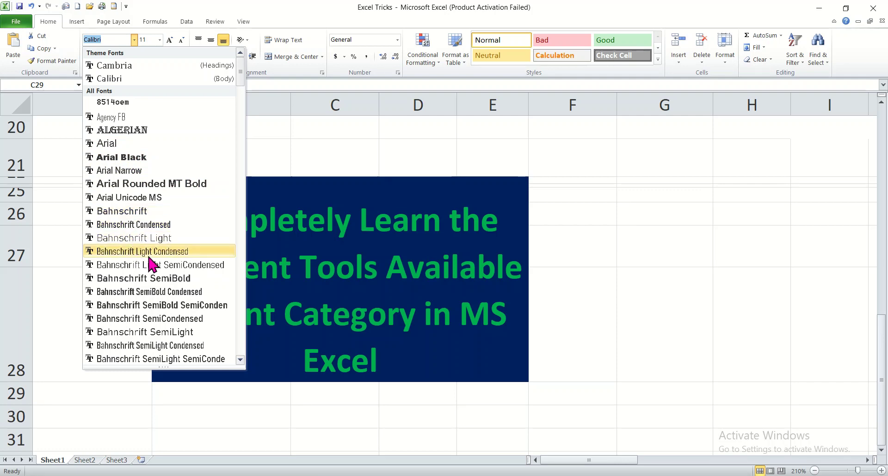
pyautogui.click(135, 279)
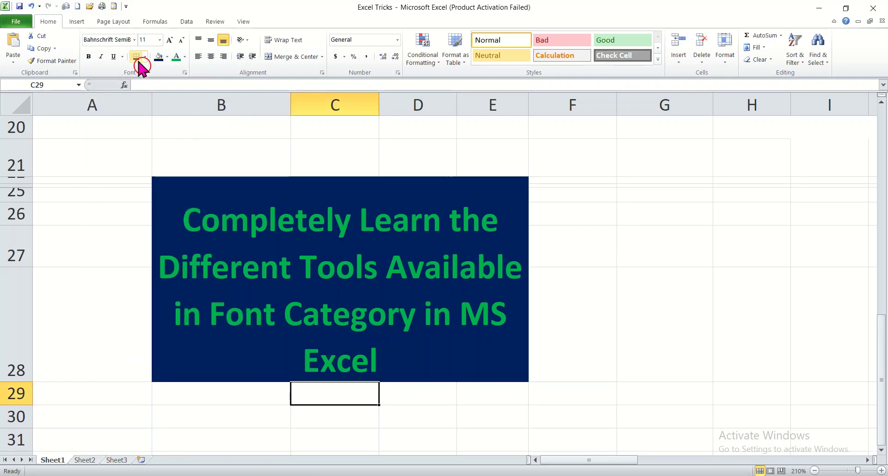
# - Change the font of the whole heading text in the merged cell B22 to Copperplate Gothic Light
pyautogui.click(180, 223)
pyautogui.doubleClick(181, 222)
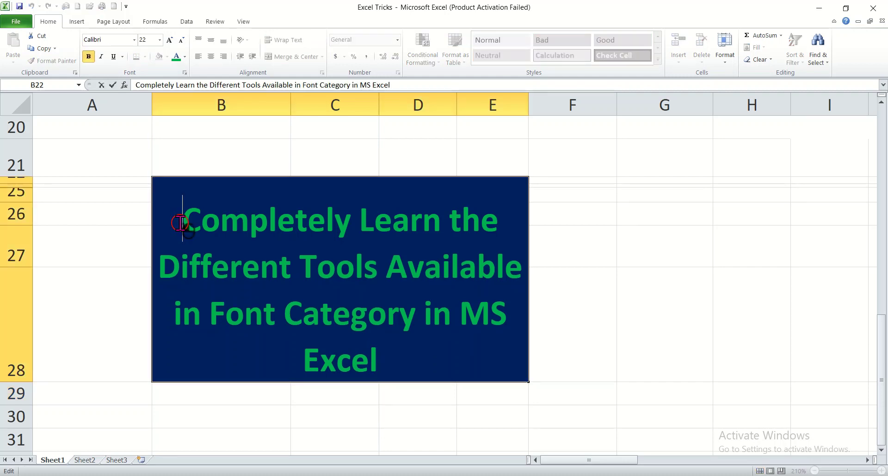
pyautogui.moveTo(180, 222); pyautogui.dragTo(421, 352)
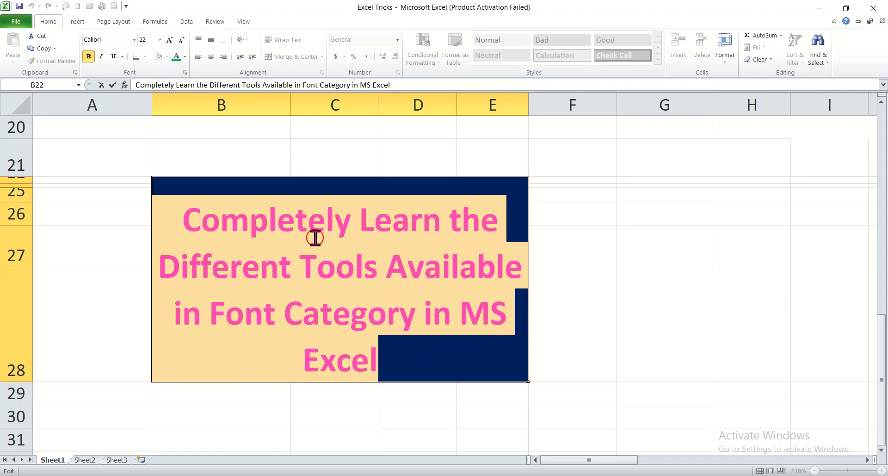
pyautogui.click(134, 39)
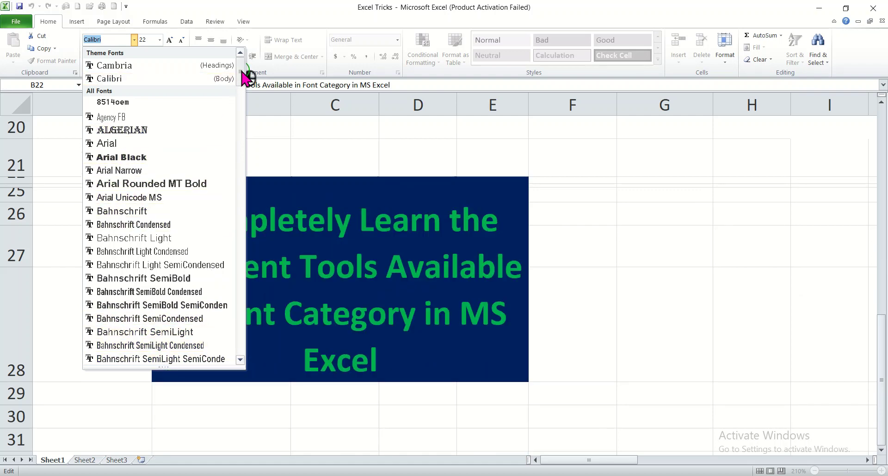
pyautogui.moveTo(245, 76); pyautogui.dragTo(255, 130)
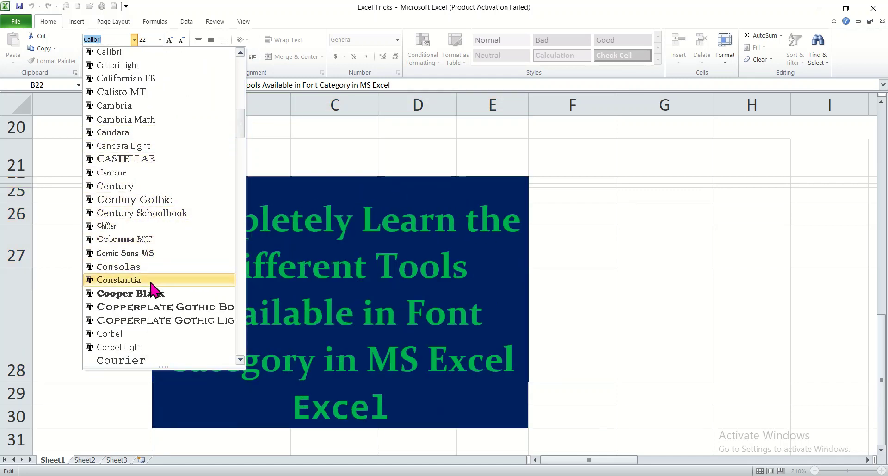
pyautogui.click(159, 320)
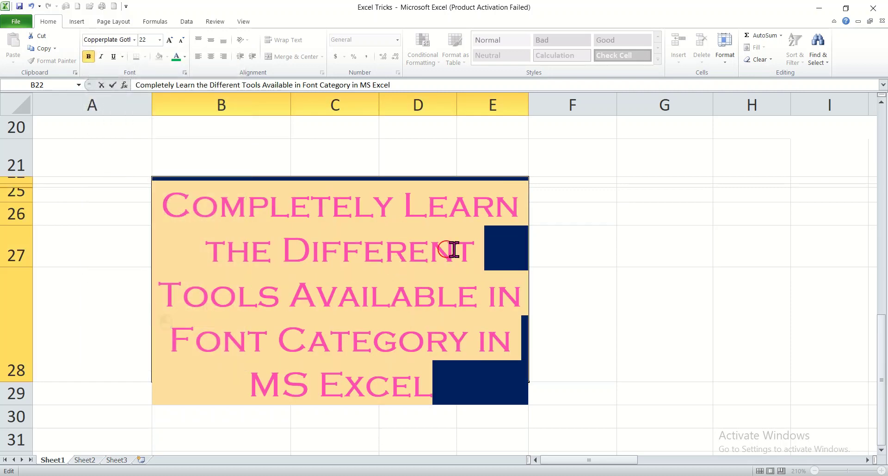
pyautogui.click(696, 314)
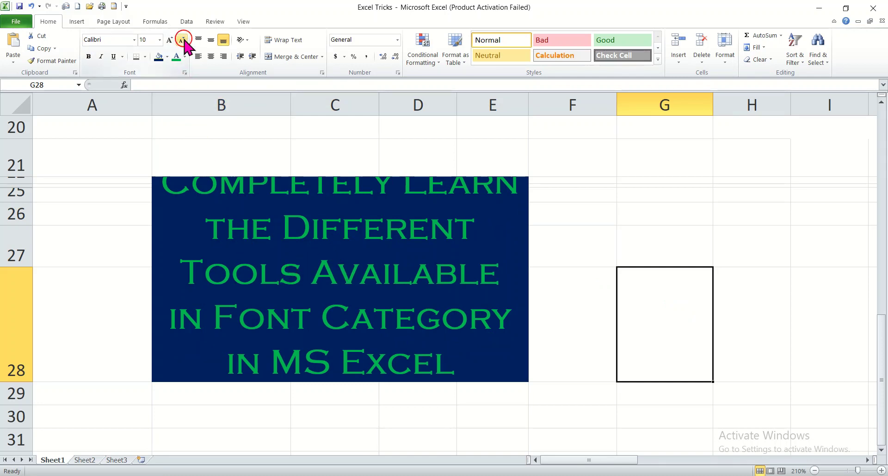
# - Shrink the heading cell's font size to 18 and enlarge it again to 20
pyautogui.click(254, 223)
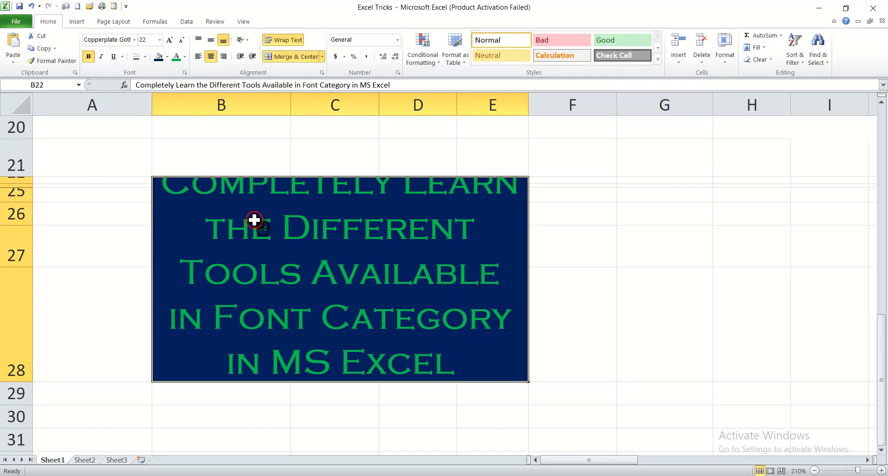
pyautogui.click(178, 45)
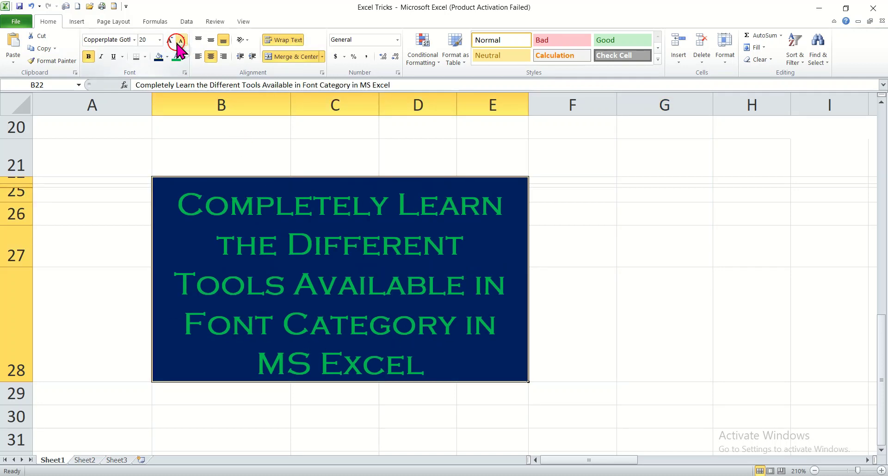
pyautogui.click(180, 44)
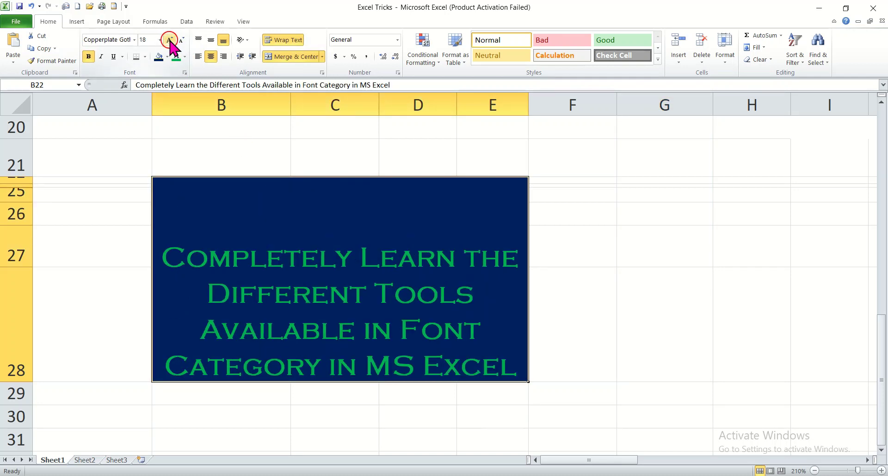
pyautogui.click(171, 41)
pyautogui.click(566, 294)
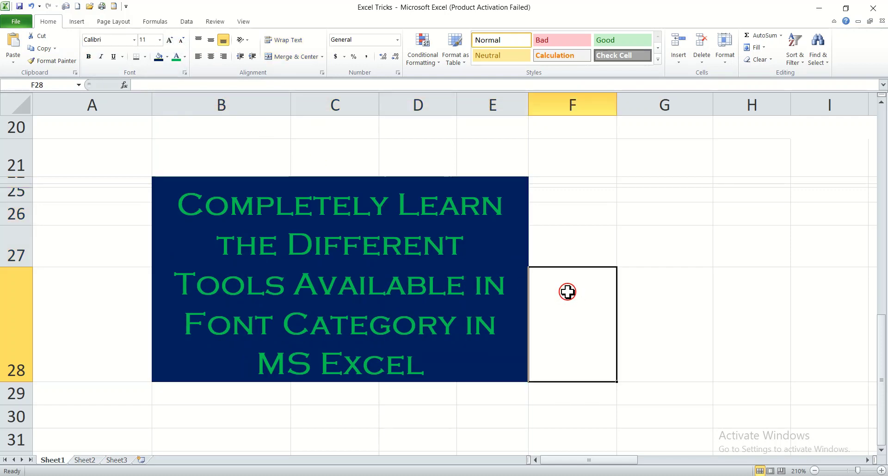
pyautogui.click(158, 40)
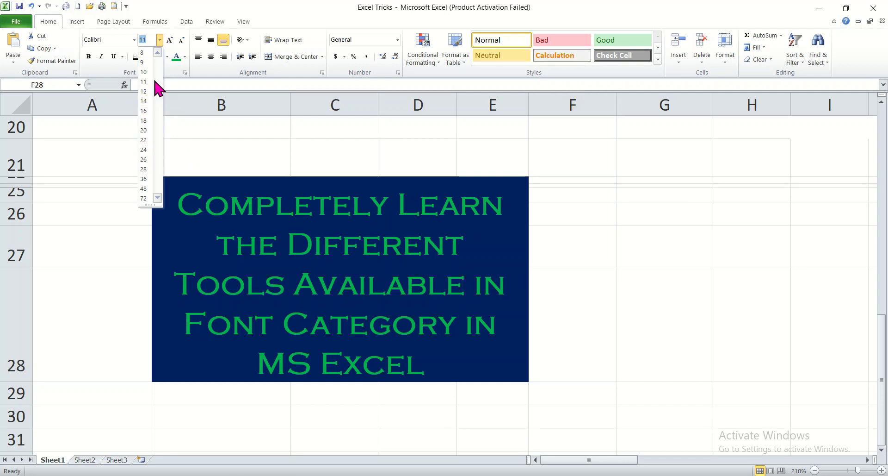
pyautogui.click(204, 130)
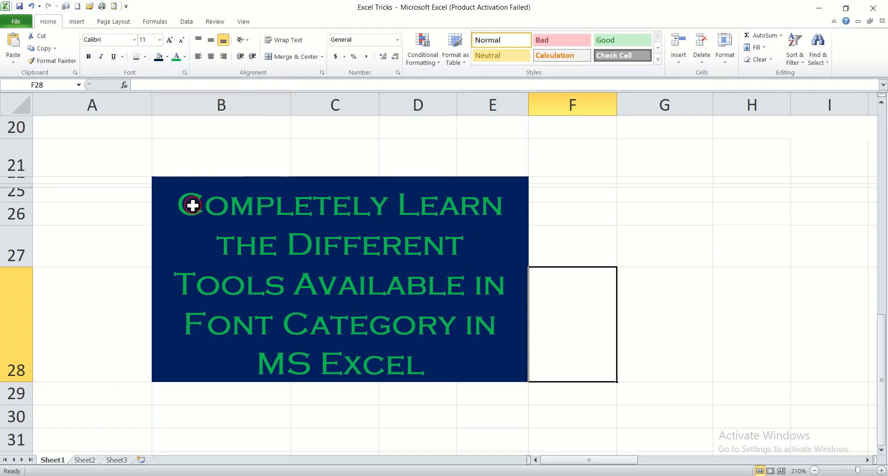
# - Select all the heading text inside the merged cell and shrink its font size stepwise to 11
pyautogui.click(179, 196)
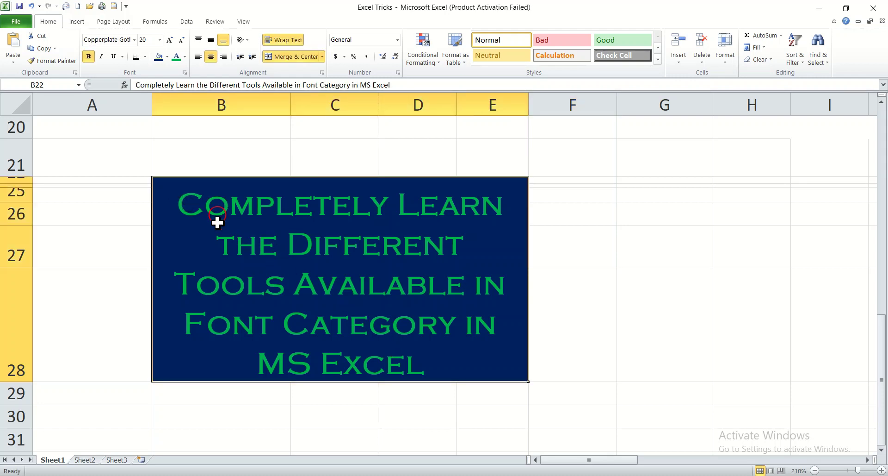
pyautogui.doubleClick(204, 215)
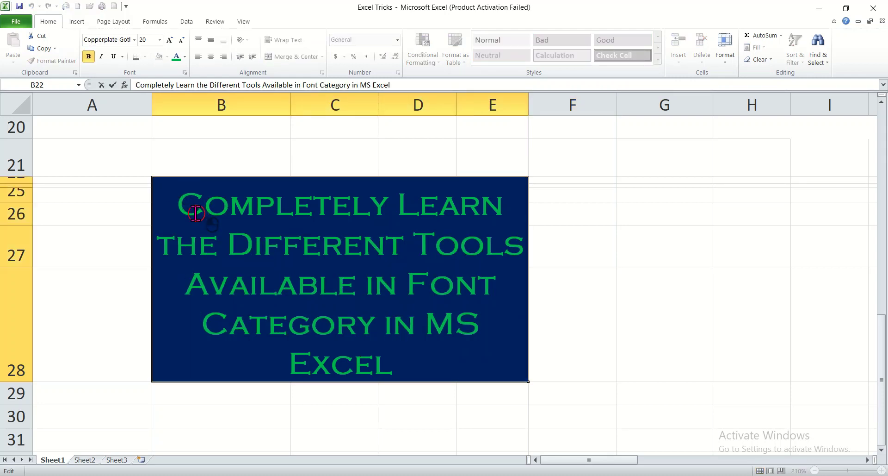
pyautogui.moveTo(180, 203); pyautogui.dragTo(430, 352)
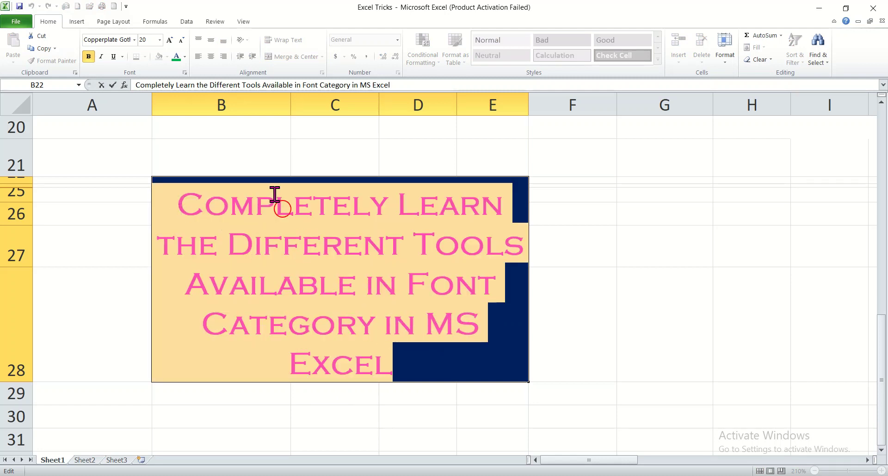
pyautogui.click(181, 39)
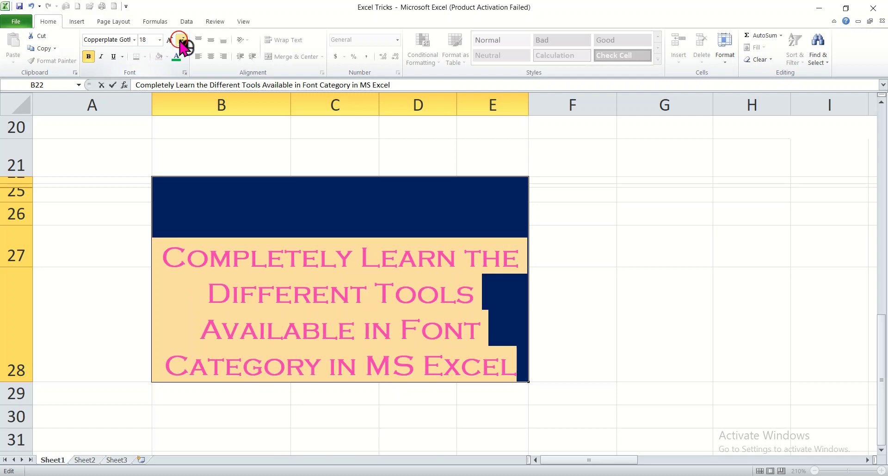
pyautogui.click(181, 40)
pyautogui.click(181, 40)
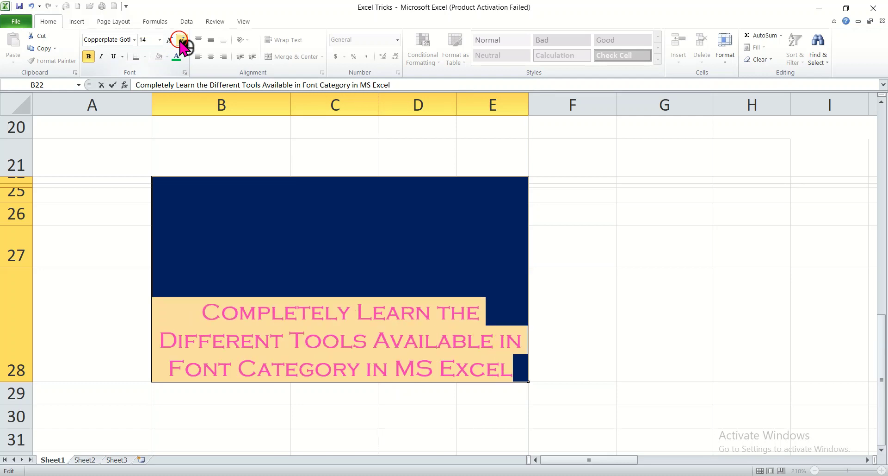
pyautogui.click(181, 40)
pyautogui.click(181, 40)
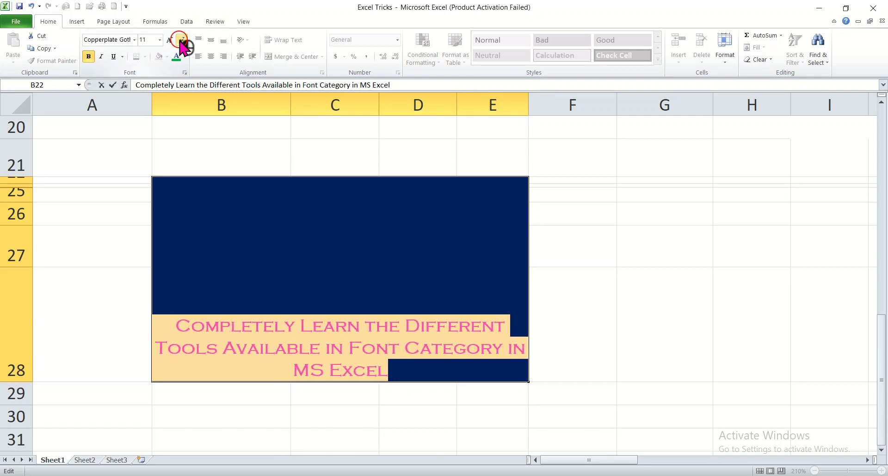
# - Enlarge the selected heading text stepwise to font size 20 and leave cell editing
pyautogui.click(171, 39)
pyautogui.click(171, 39)
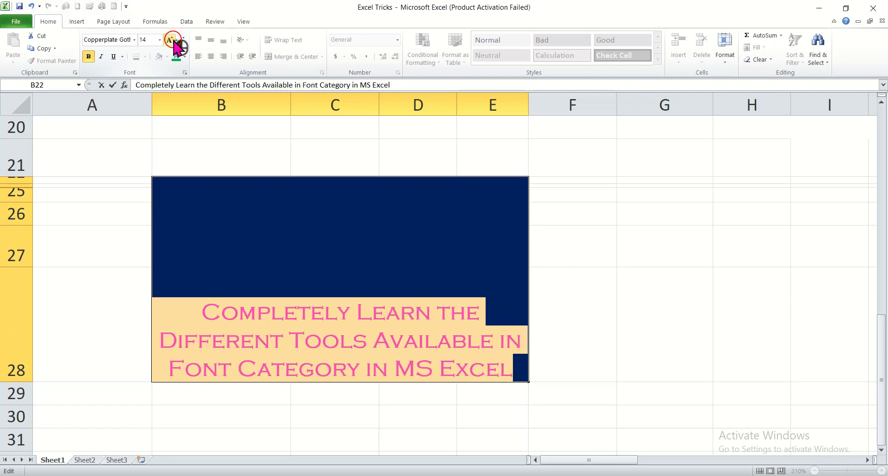
pyautogui.click(171, 40)
pyautogui.click(170, 40)
pyautogui.click(171, 40)
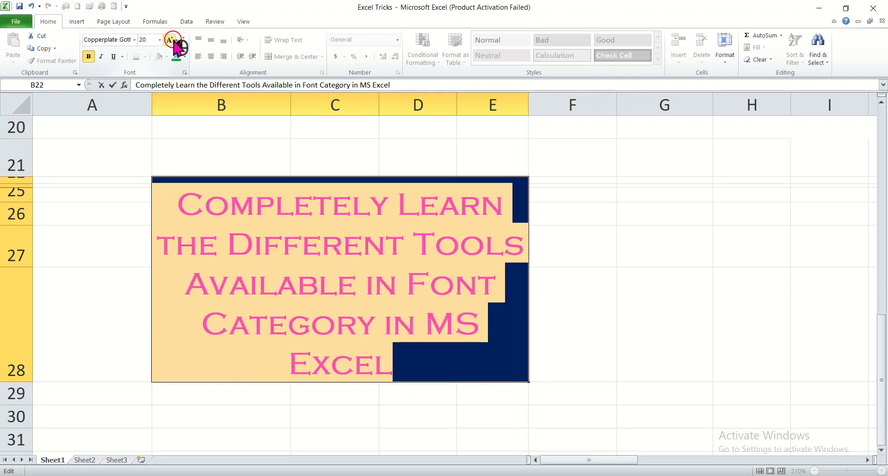
pyautogui.click(558, 282)
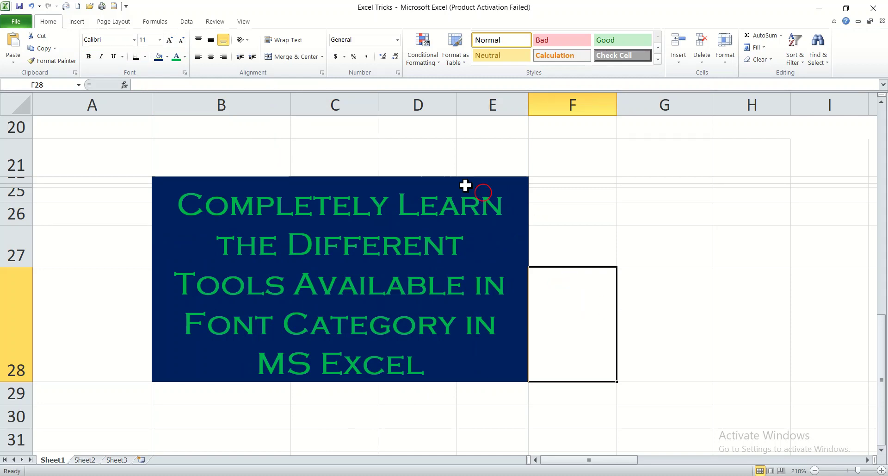
# - Apply bold to cell F28, and remove and reapply bold on the merged heading cell
pyautogui.click(88, 56)
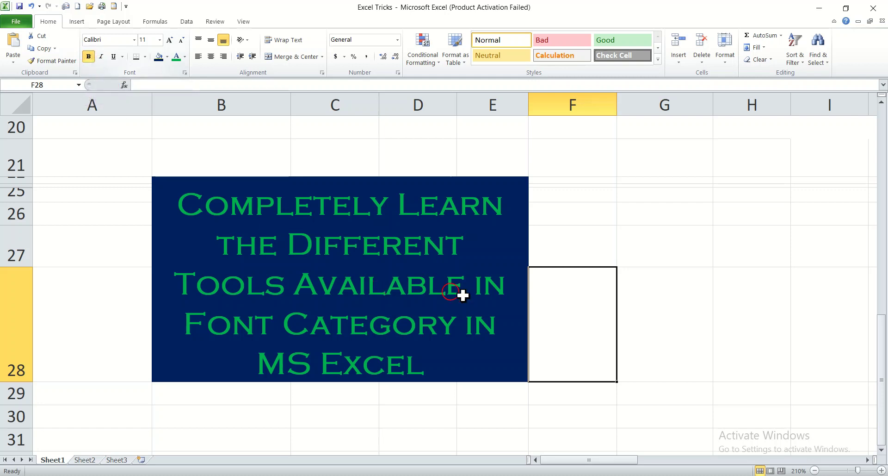
pyautogui.click(508, 311)
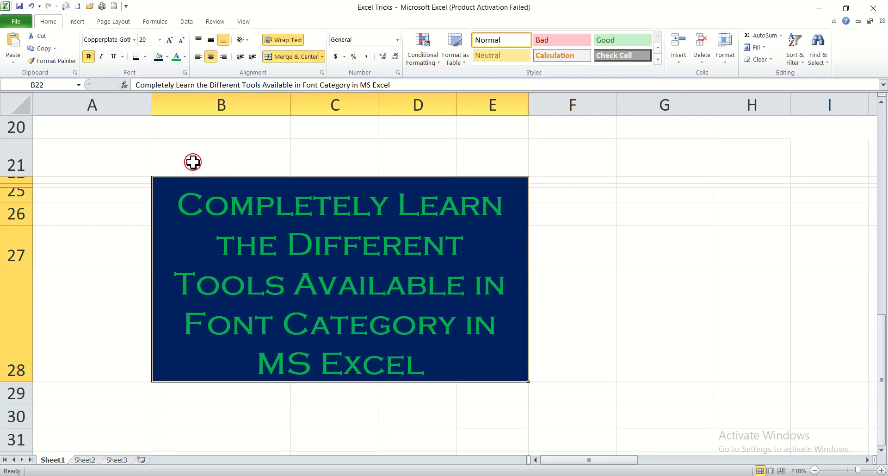
pyautogui.click(88, 56)
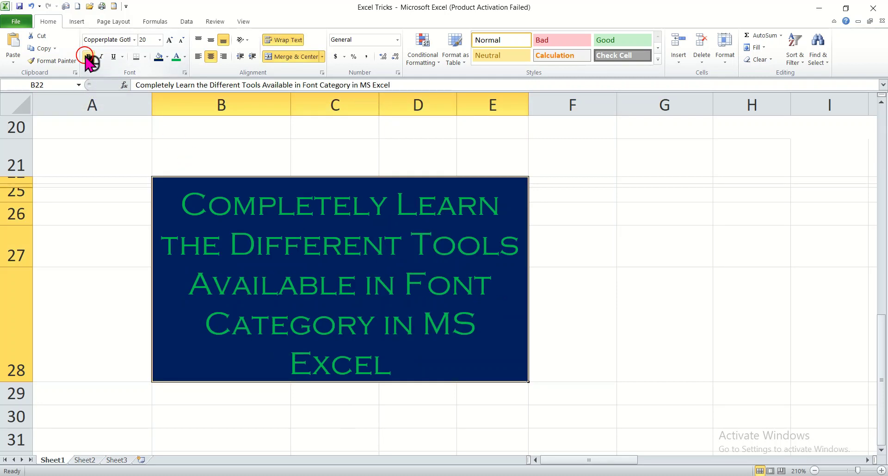
pyautogui.click(92, 56)
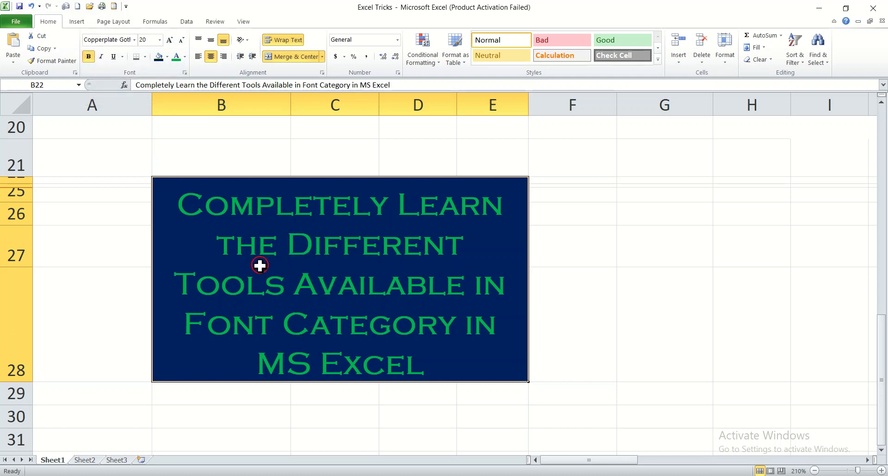
# - Try italic and single underline on the heading, removing each format again
pyautogui.click(101, 56)
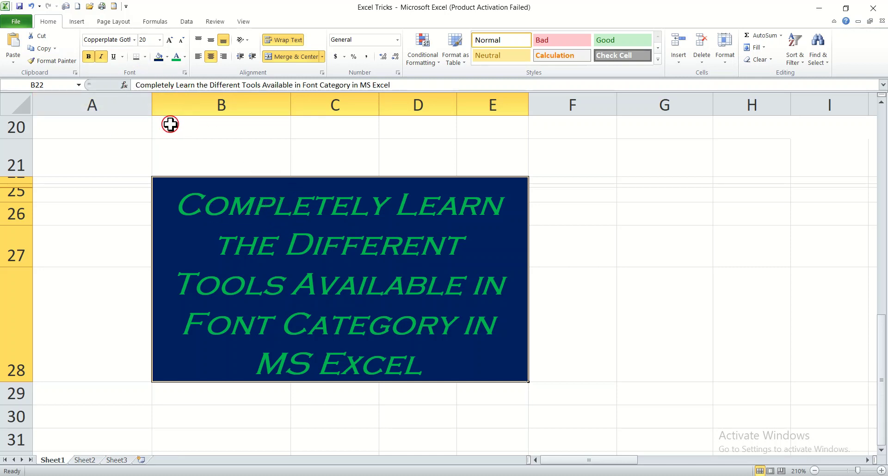
pyautogui.click(102, 56)
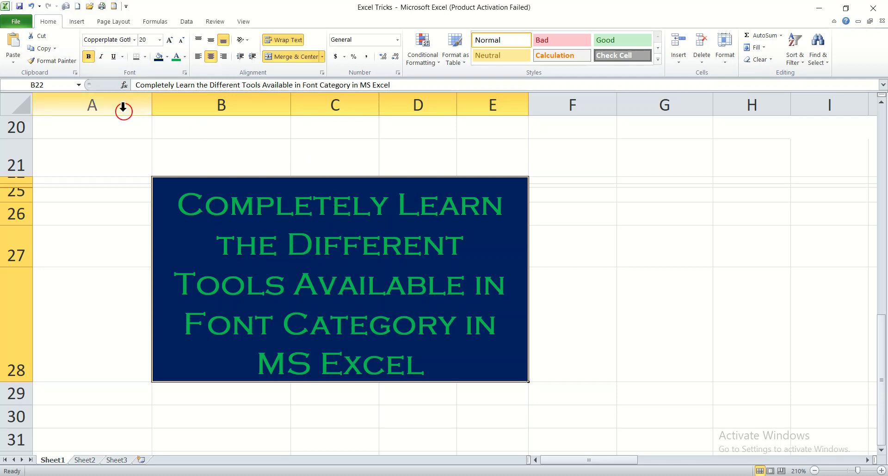
pyautogui.click(113, 56)
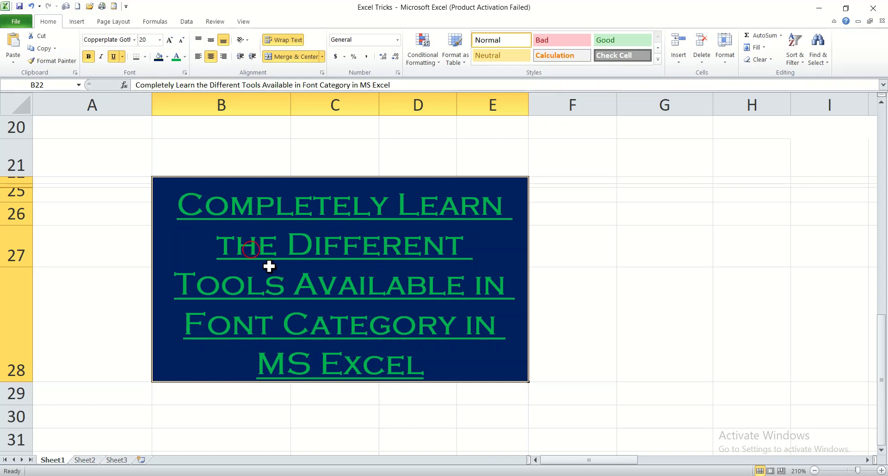
pyautogui.click(114, 57)
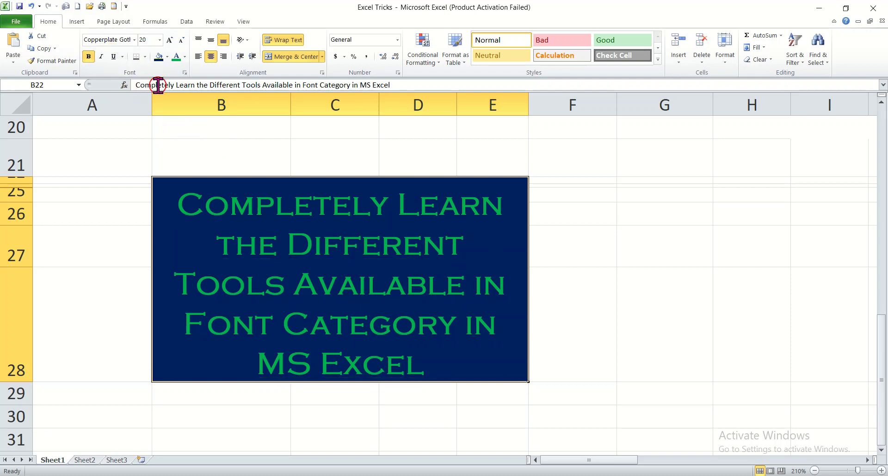
pyautogui.click(116, 59)
pyautogui.click(116, 58)
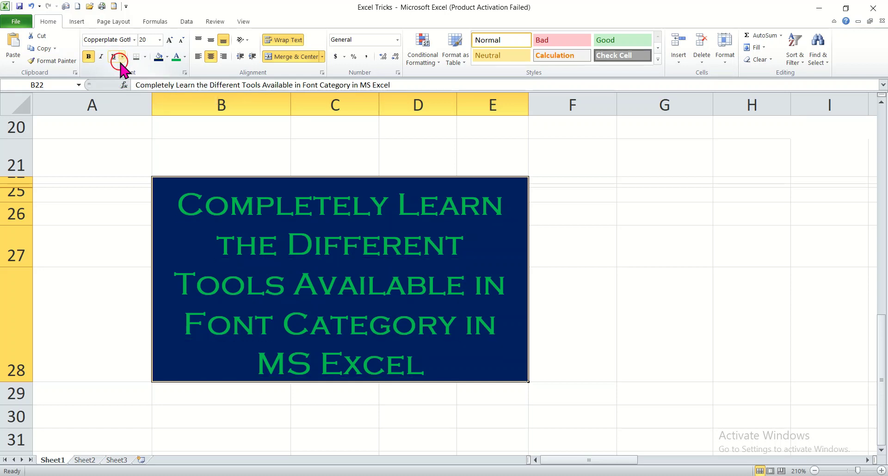
# - Apply a double underline to the heading in the merged cell
pyautogui.click(123, 57)
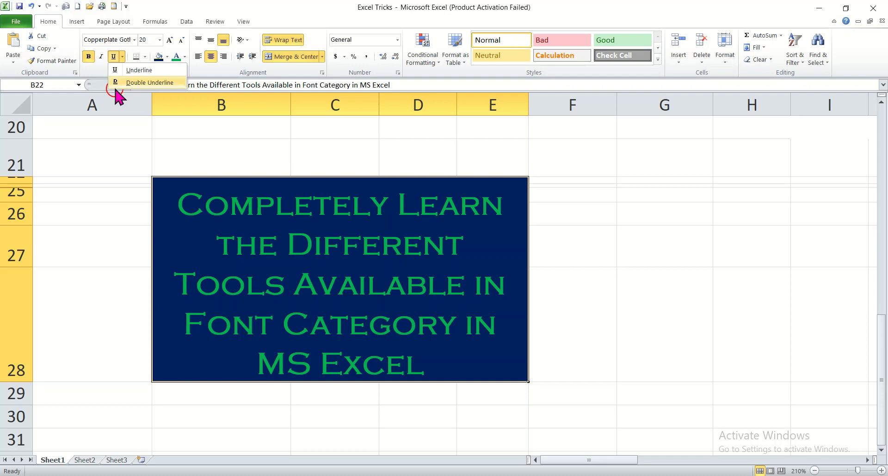
pyautogui.click(154, 83)
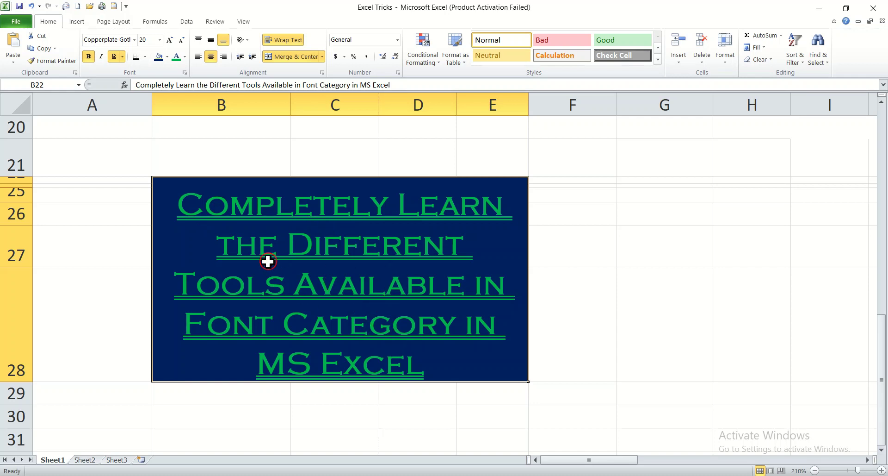
# - Remove the double underline from the merged heading cell and preview a black fill colour without applying it
pyautogui.click(115, 58)
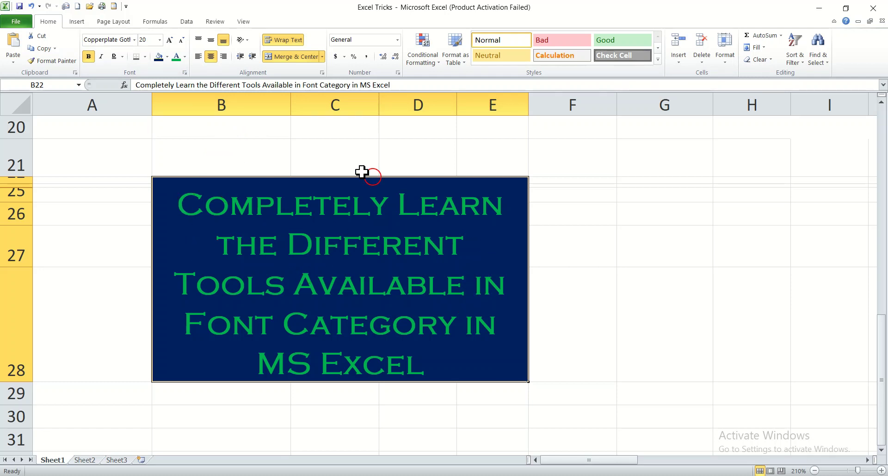
pyautogui.click(167, 56)
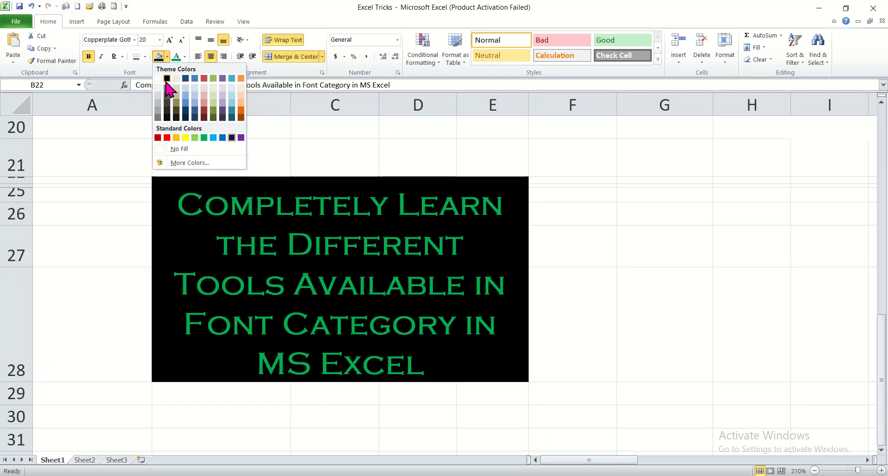
pyautogui.click(326, 192)
pyautogui.click(183, 72)
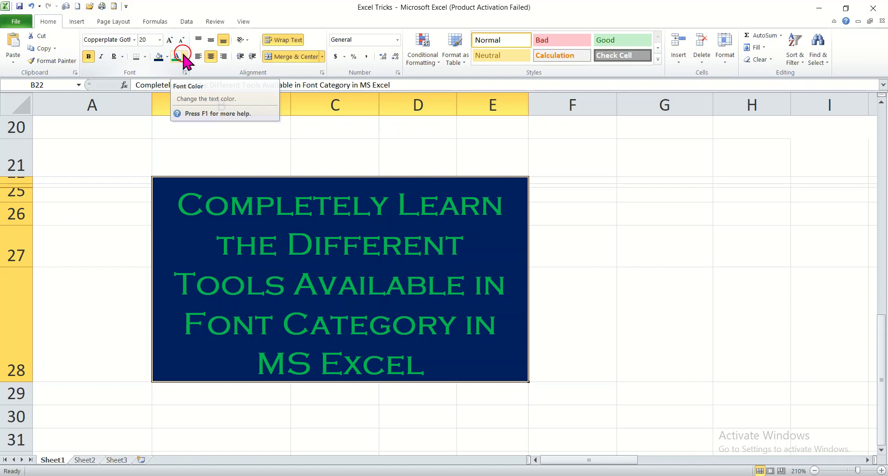
# - Set the font colour of the heading in the merged cell to standard yellow
pyautogui.click(184, 56)
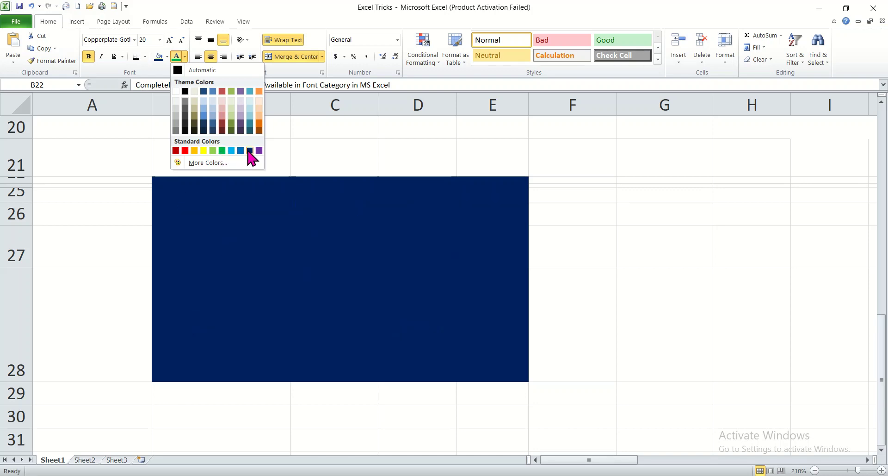
pyautogui.click(204, 150)
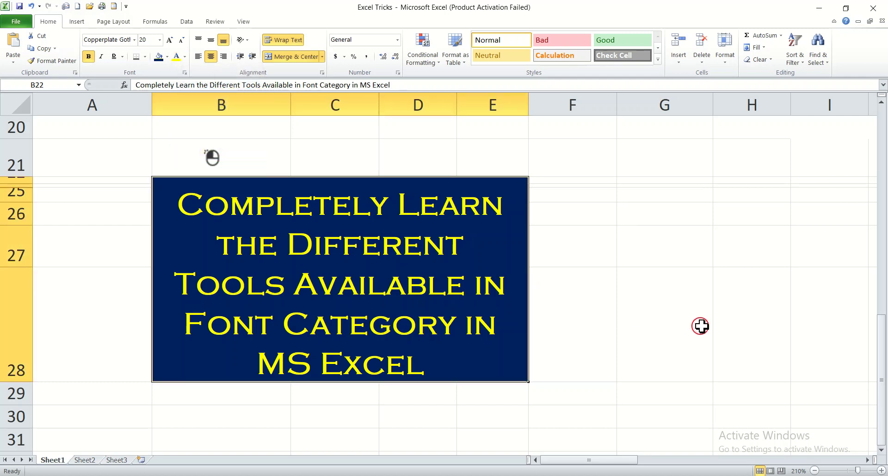
# - Select cell G28, view its font options in the Format Cells dialog, and close the dialog without altering any setting
pyautogui.click(704, 326)
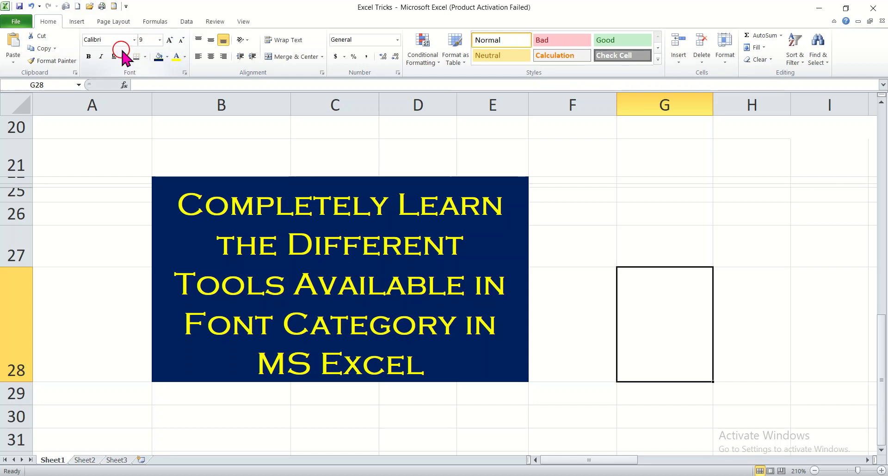
pyautogui.click(184, 72)
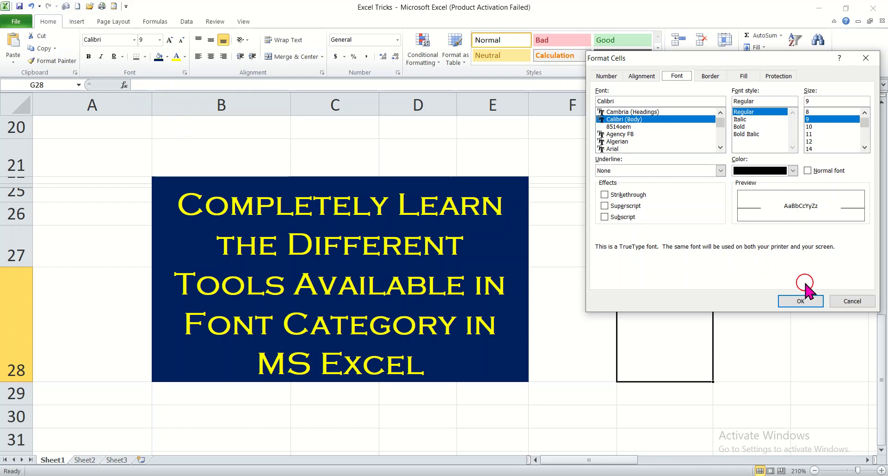
pyautogui.click(801, 301)
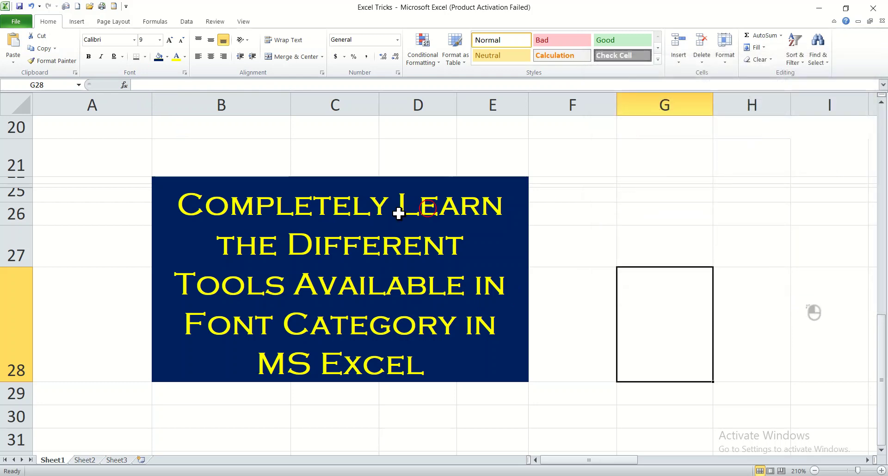